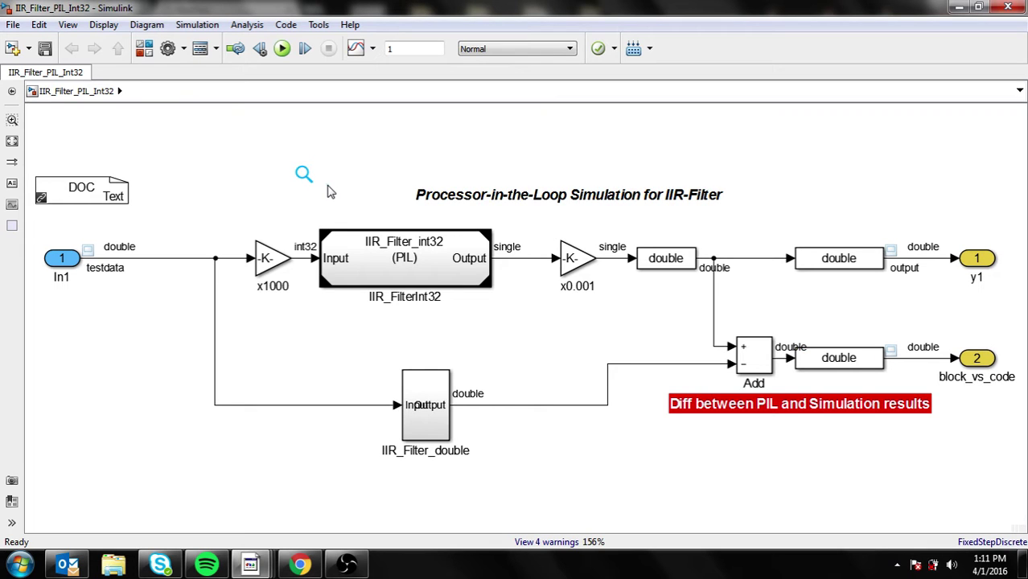
Inspect the IIR_Filter_int32 PIL model and the IIR_Filter_double subsystem, then return to the top-level model
click(399, 266)
double_click(426, 266)
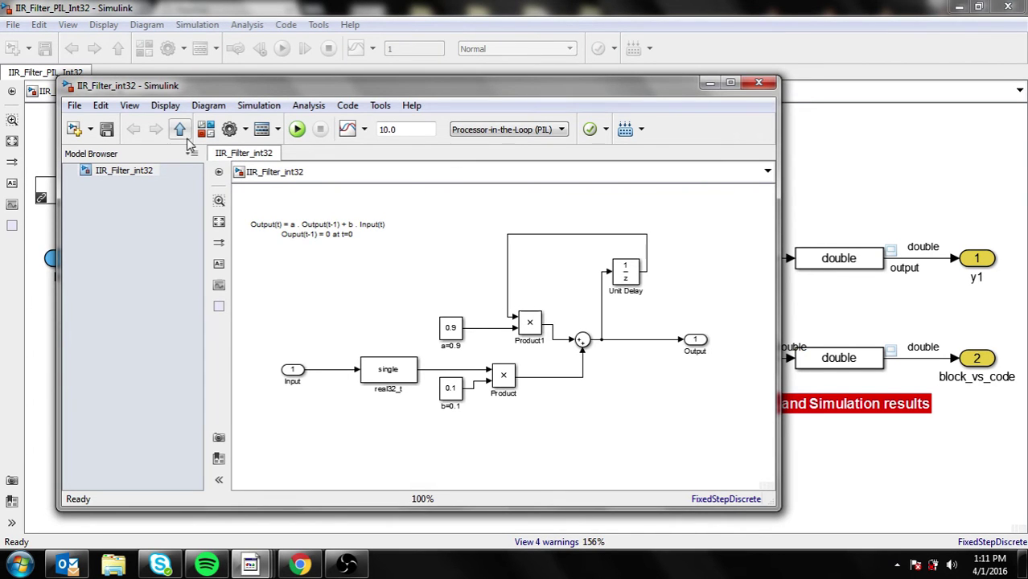
click(183, 135)
double_click(427, 386)
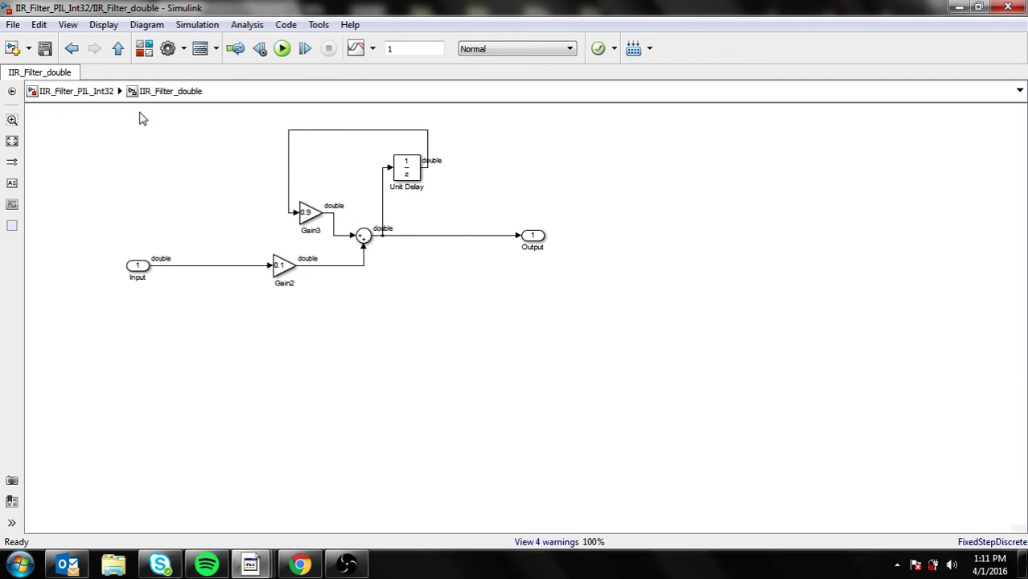
click(117, 48)
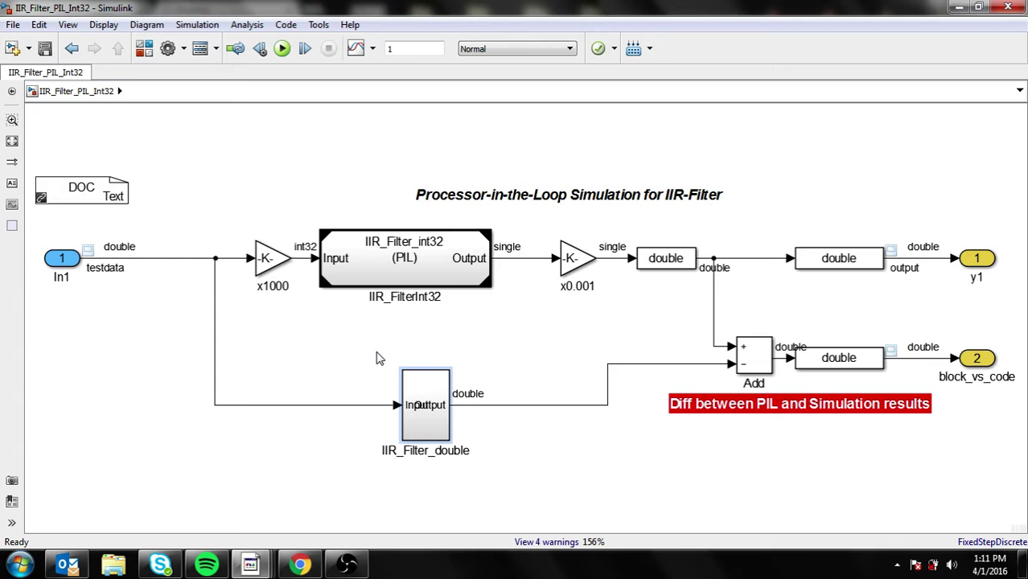
click(419, 283)
click(446, 434)
click(509, 367)
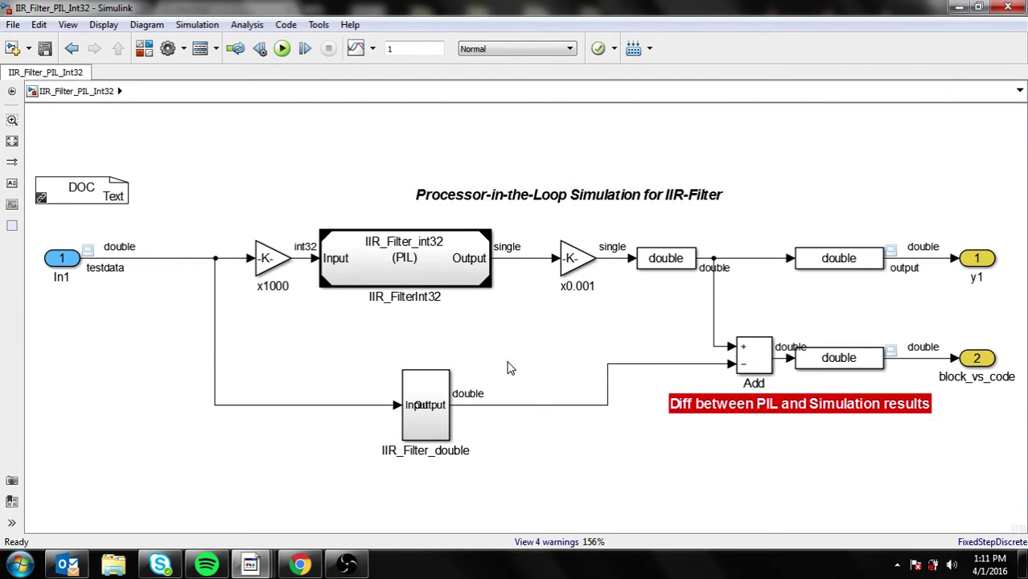
In STM32 Options, update the installed path from C:\STMicroelectronics\STM32Cube_v1 and apply the configuration
click(169, 53)
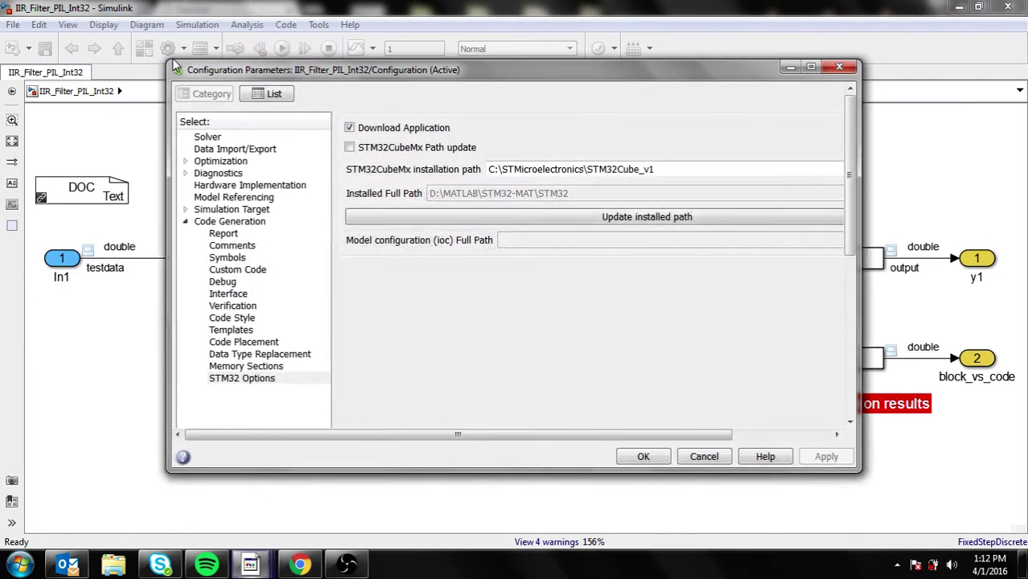
double_click(574, 170)
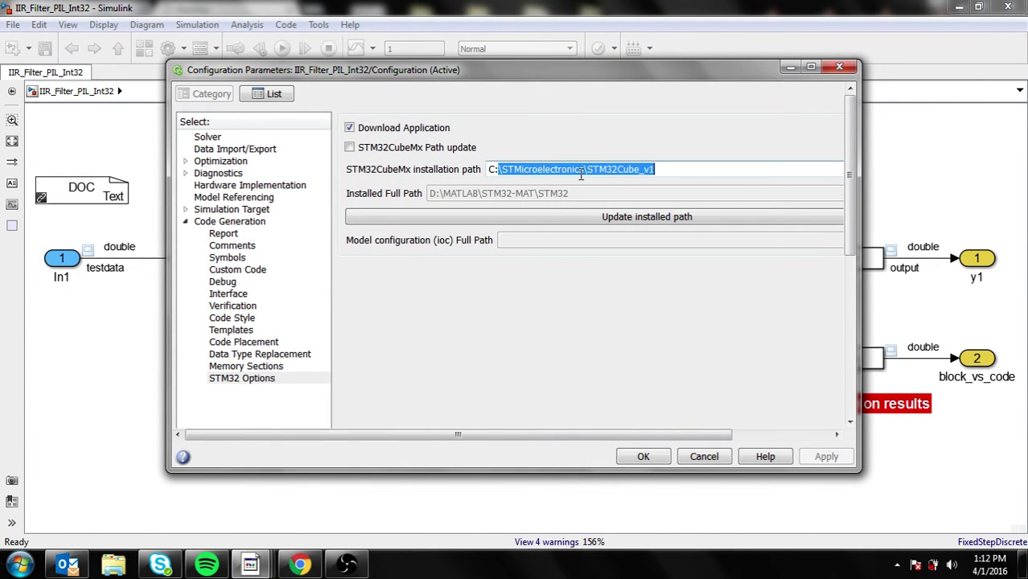
click(562, 170)
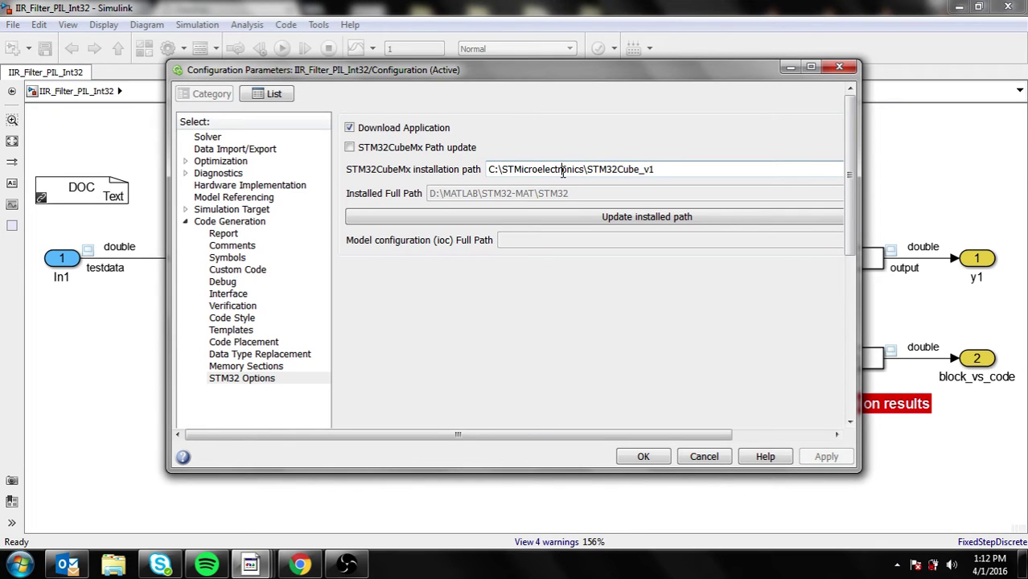
key(ctrl+a)
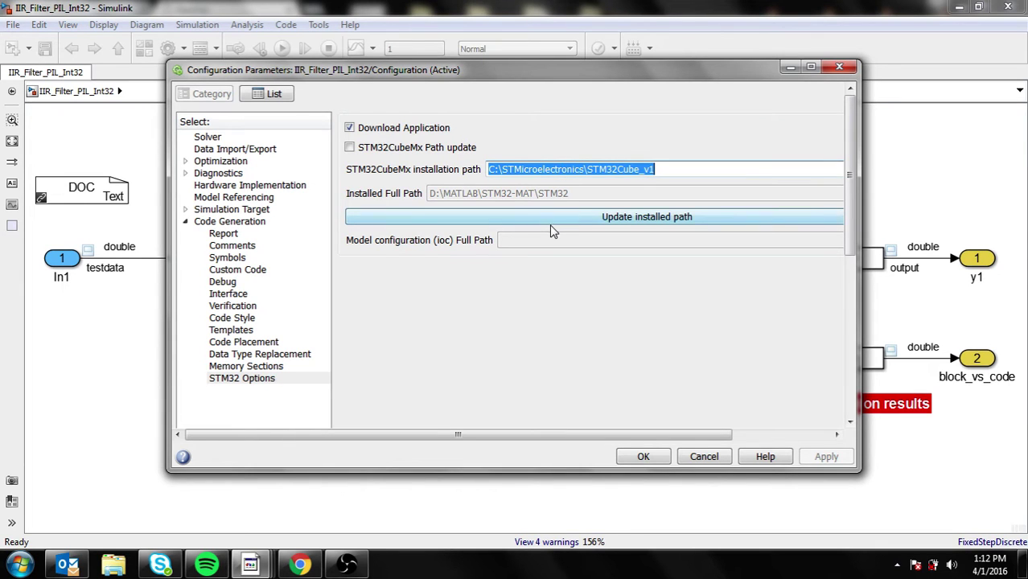
click(572, 217)
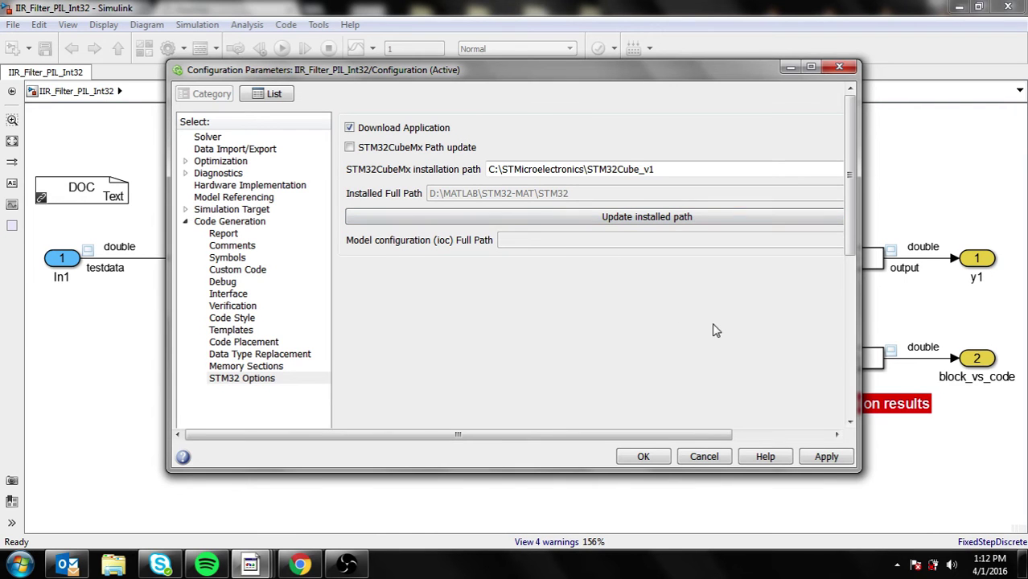
click(826, 457)
click(648, 456)
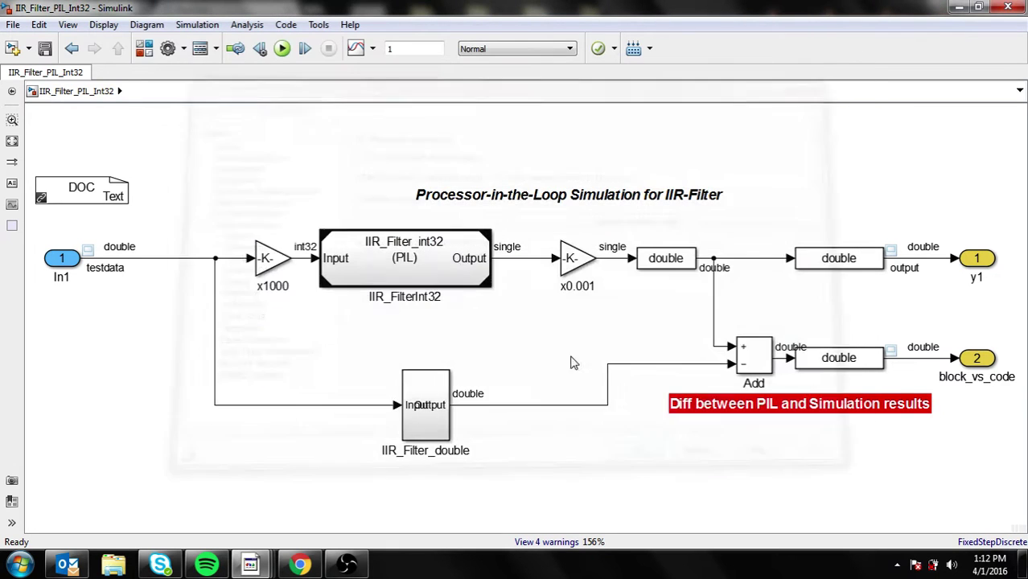
double_click(454, 269)
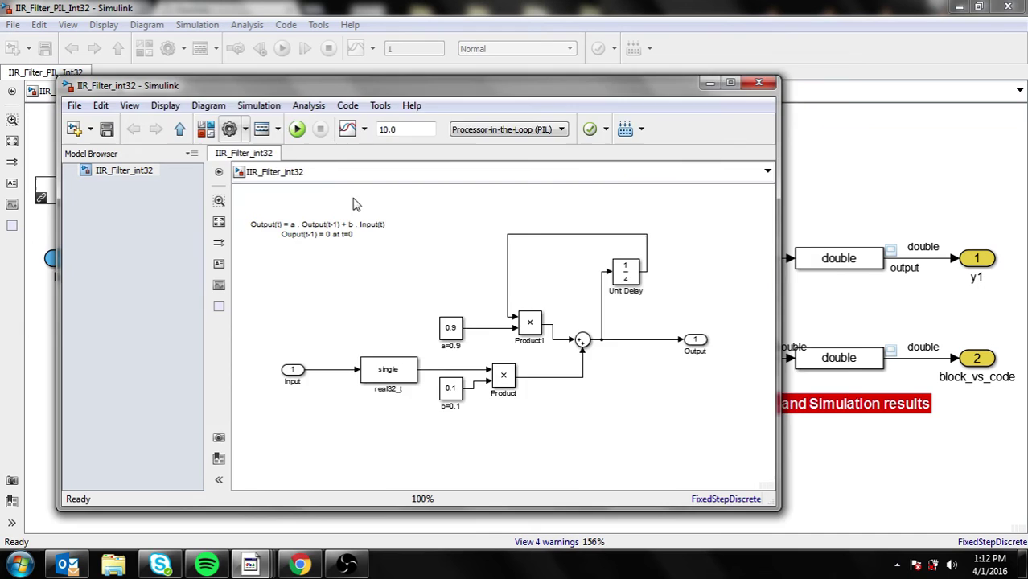
click(229, 131)
click(546, 163)
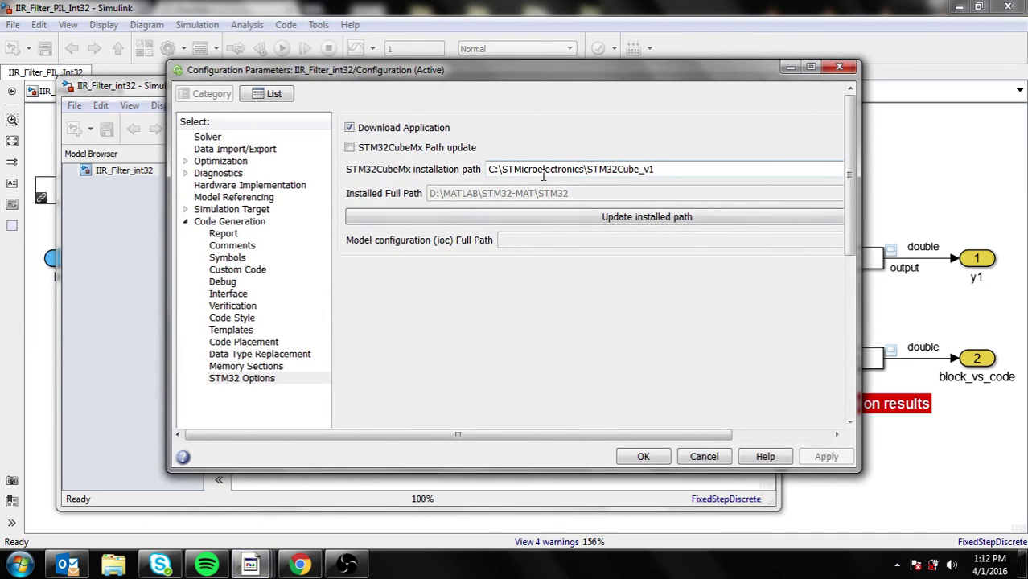
key(shift+Home)
key(shift+Right)
key(shift+Right)
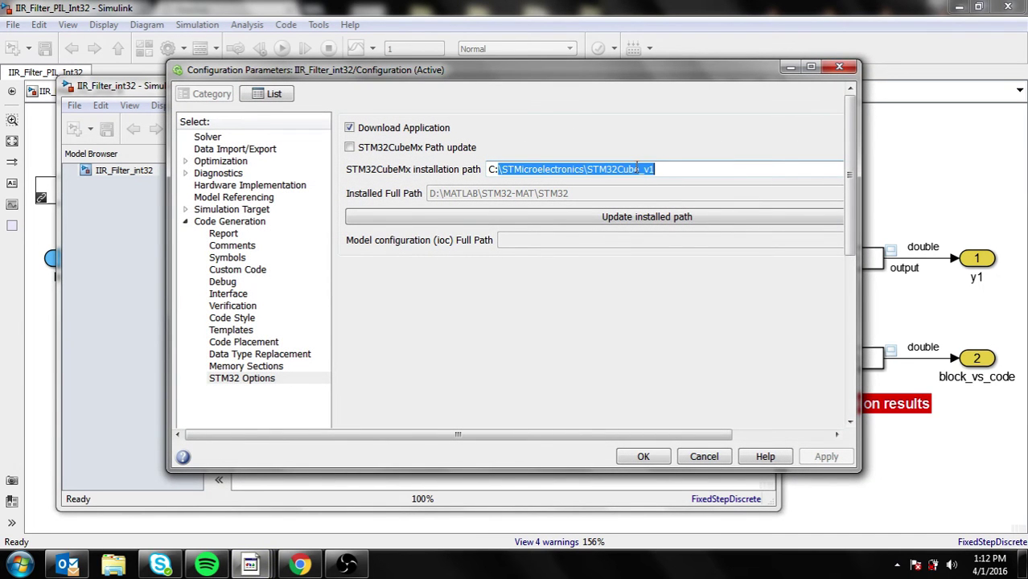
key(End)
key(shift+Home)
key(shift+Right)
key(shift+Right)
key(End)
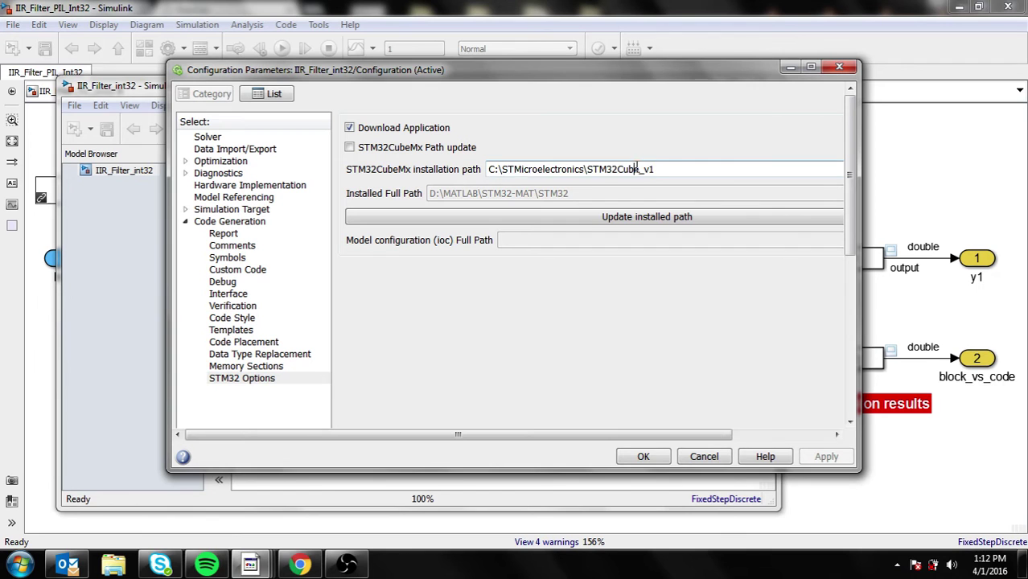
key(shift+Home)
key(shift+Right)
key(shift+Right)
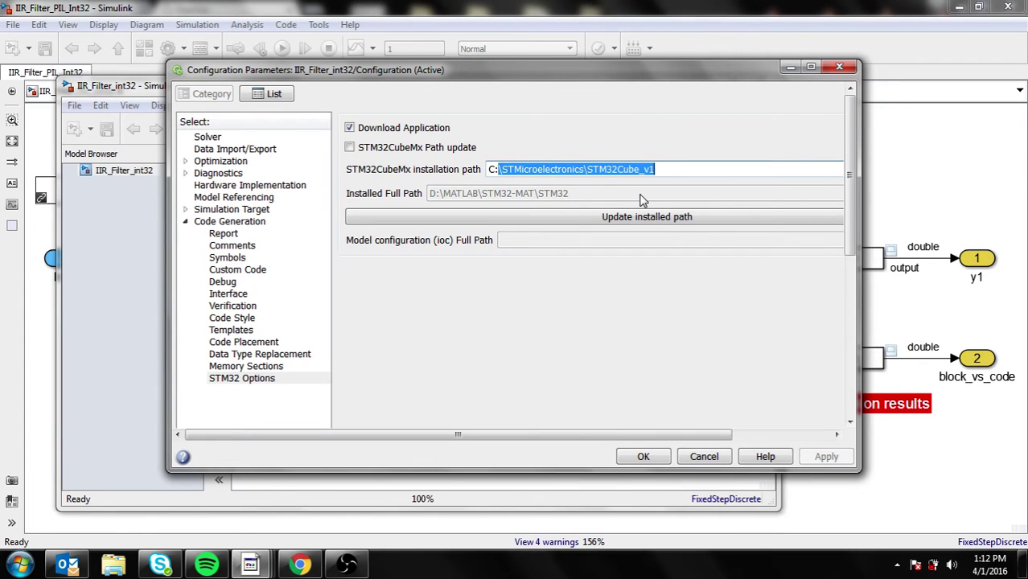
click(839, 71)
click(546, 133)
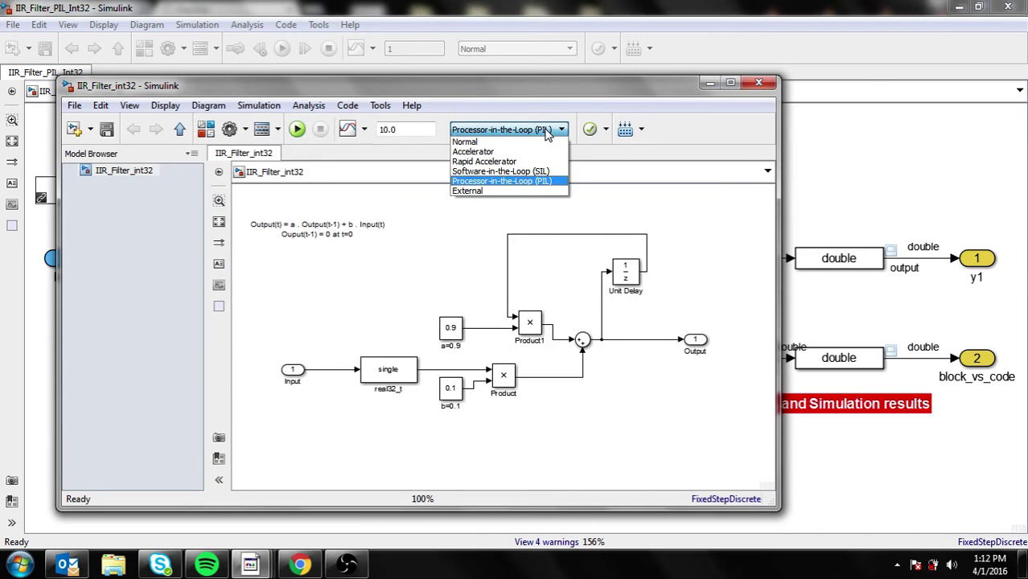
click(546, 132)
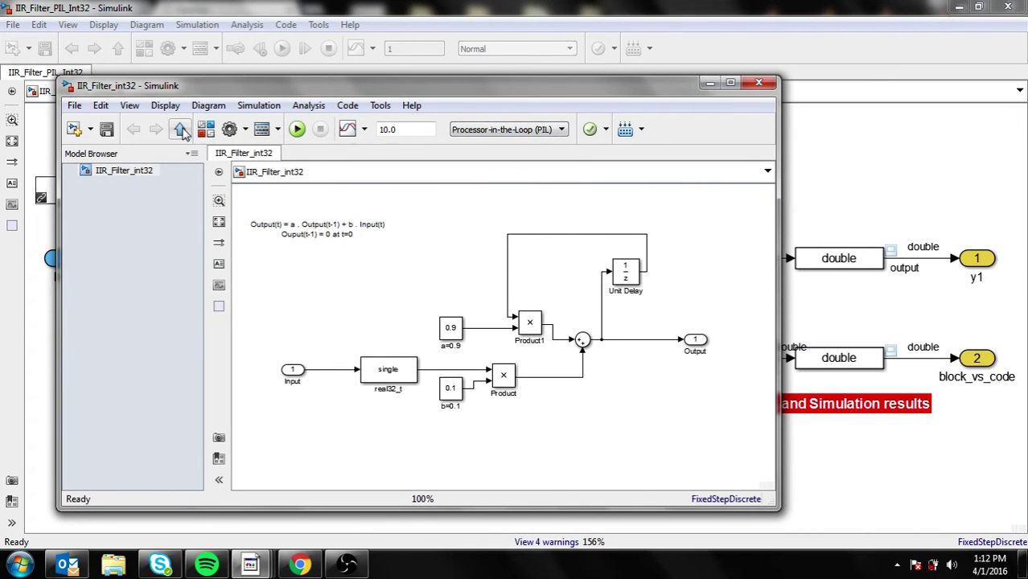
click(179, 129)
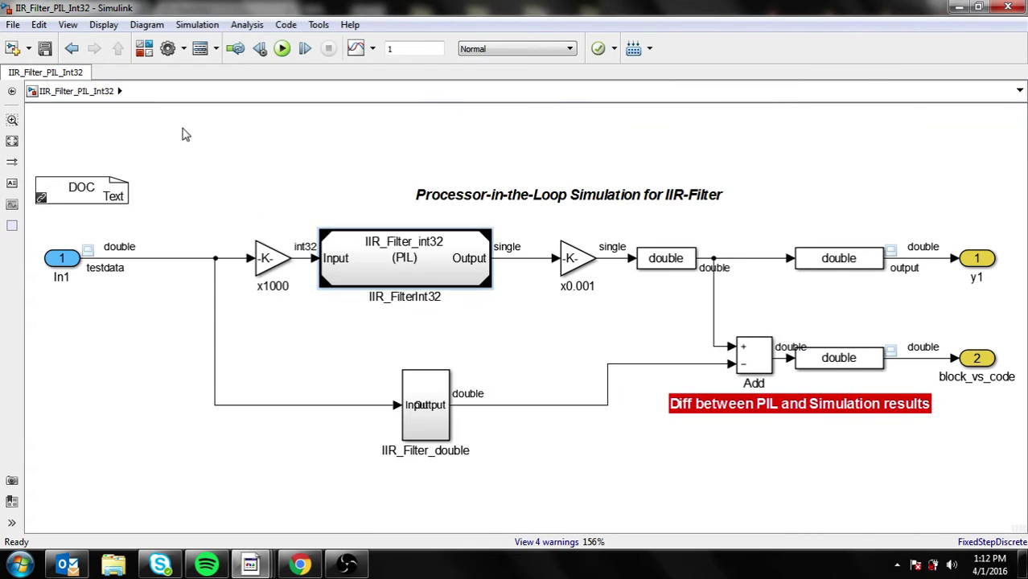
Run the PIL simulation with MDK-ARM kept as the build toolchain, launching STM32CubeMX
click(282, 49)
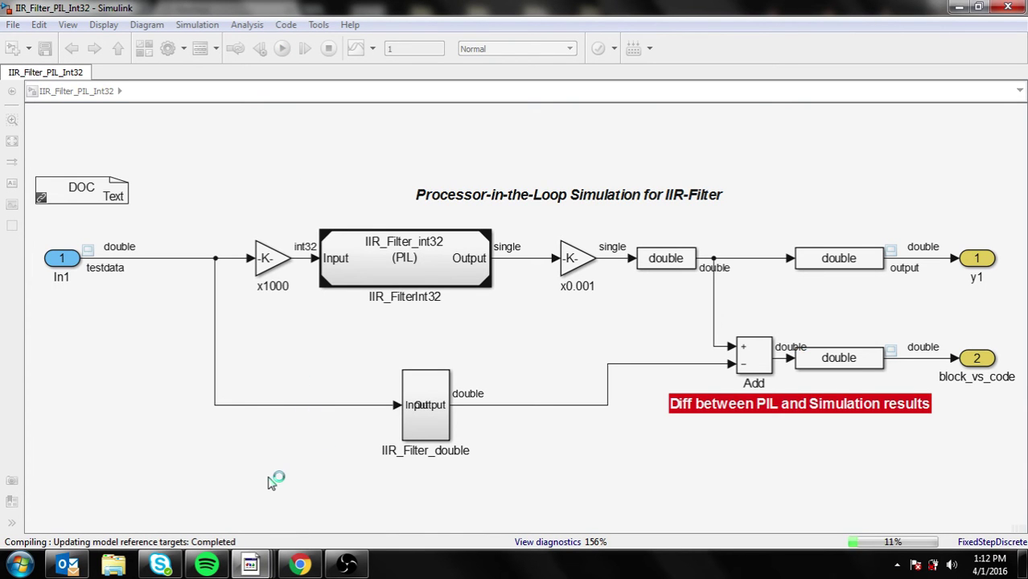
click(527, 543)
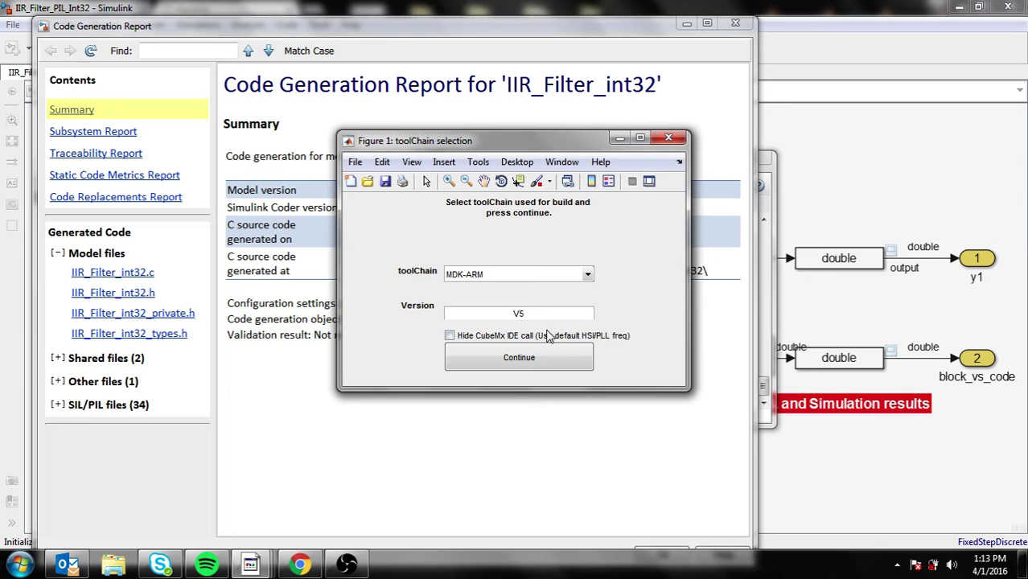
click(570, 274)
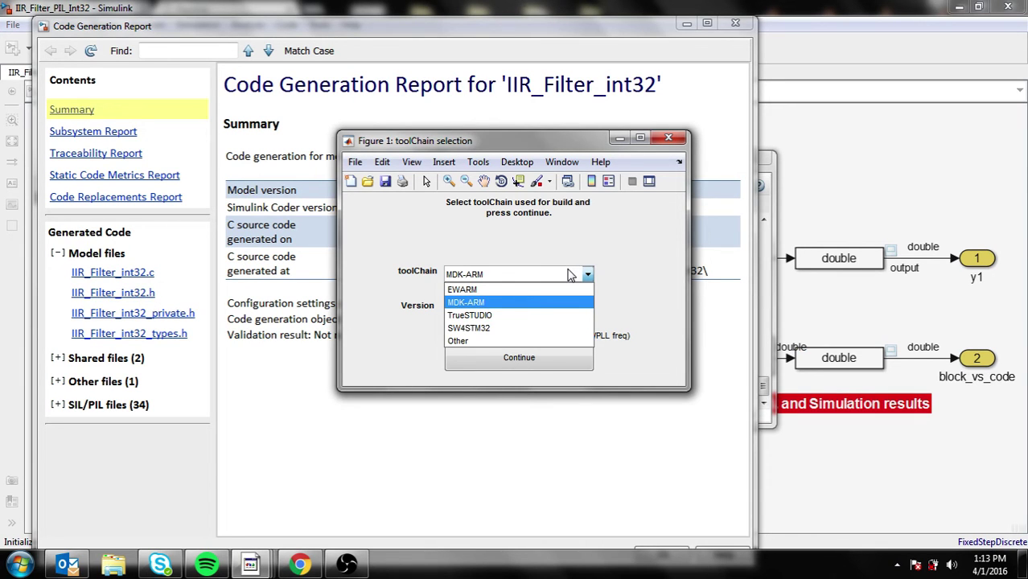
click(623, 265)
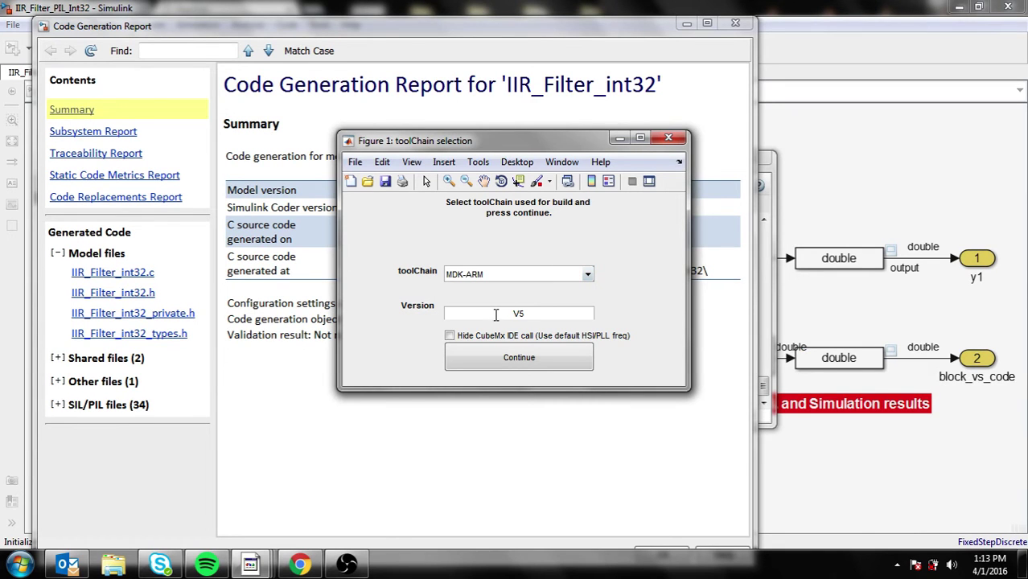
click(496, 351)
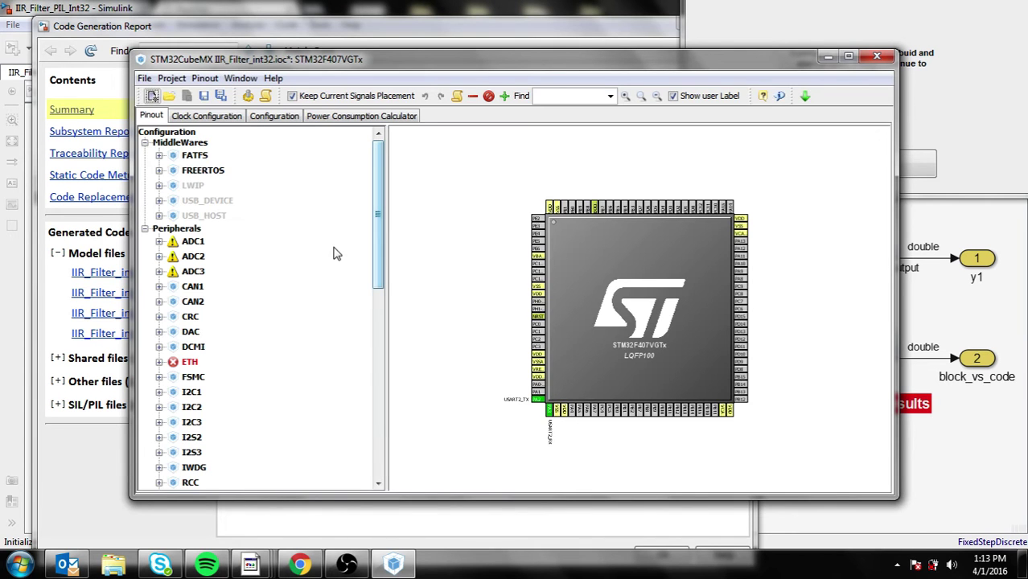
Set HCLK to 168 MHz in the clock tree, accept the wizard's PLL solution, and save
click(207, 116)
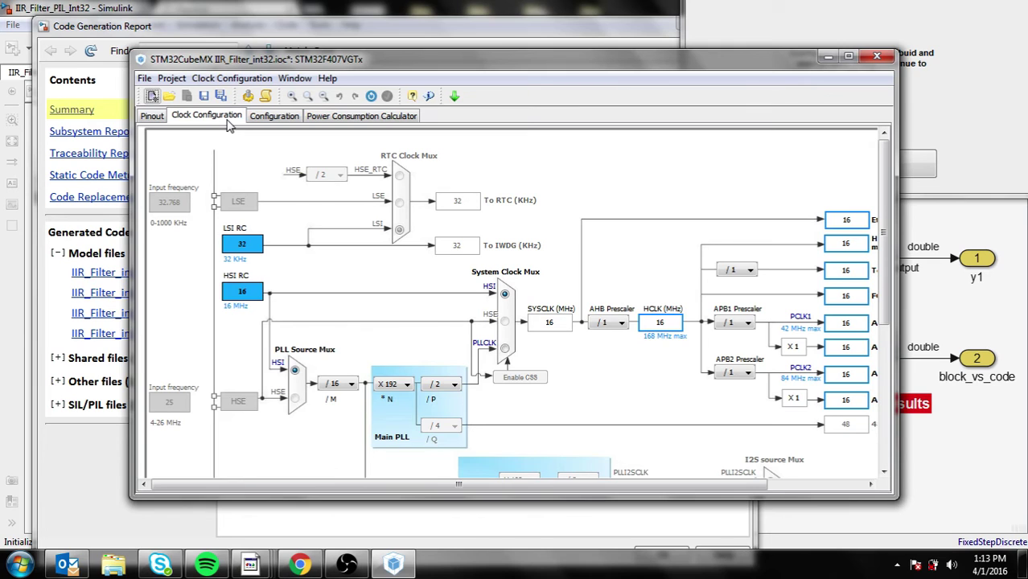
click(674, 323)
text(8)
key(Return)
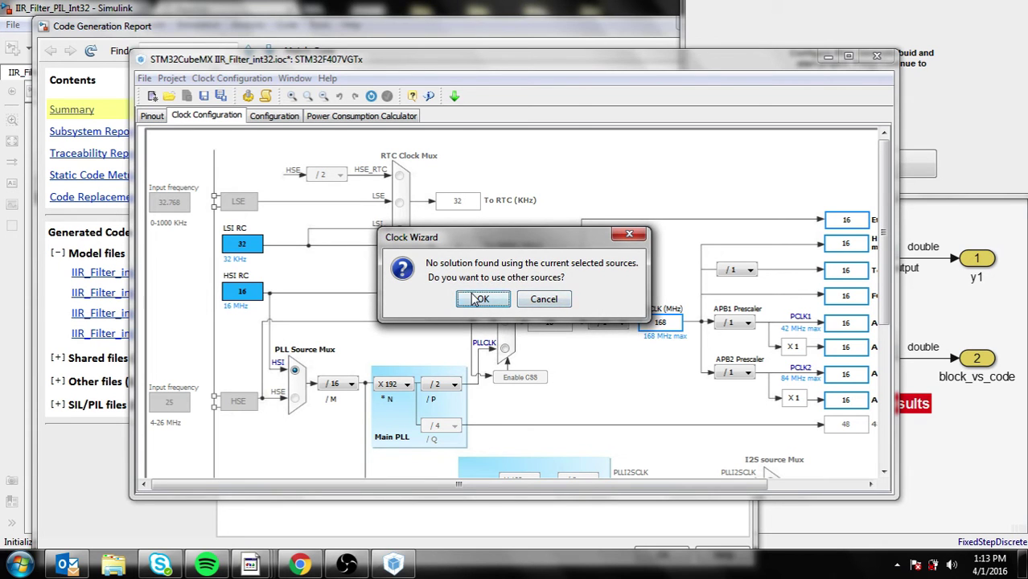
click(480, 300)
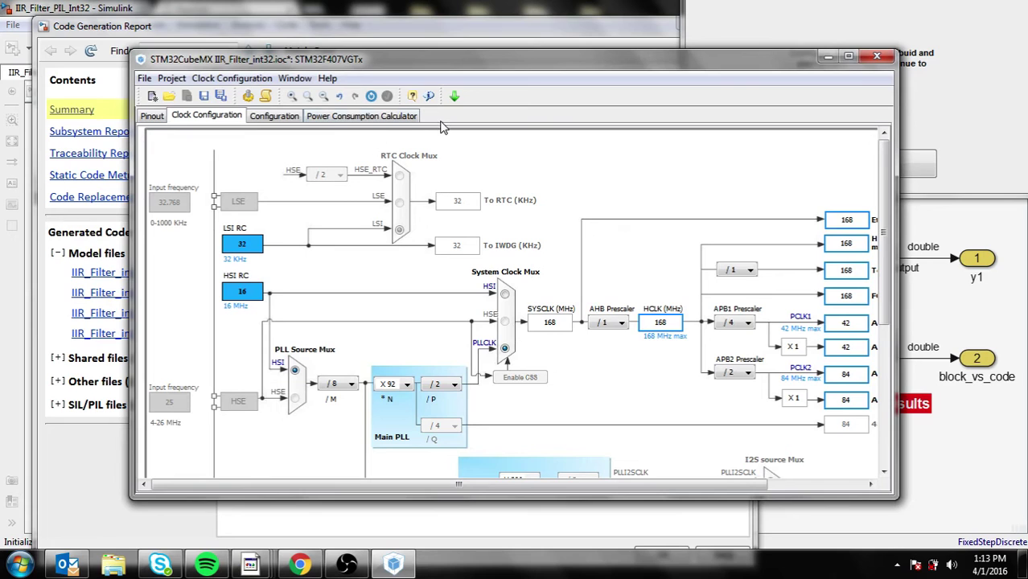
click(204, 97)
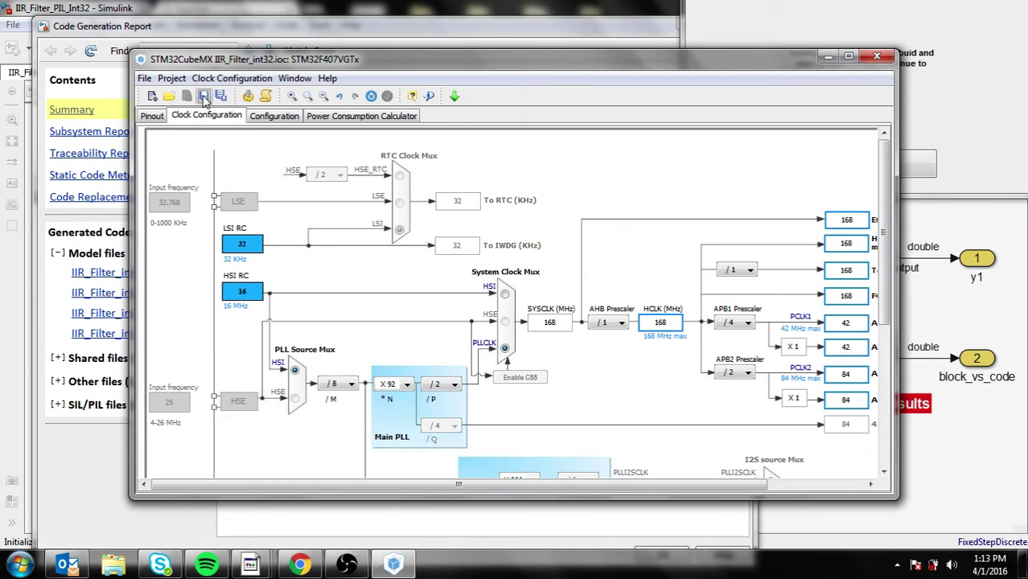
click(175, 79)
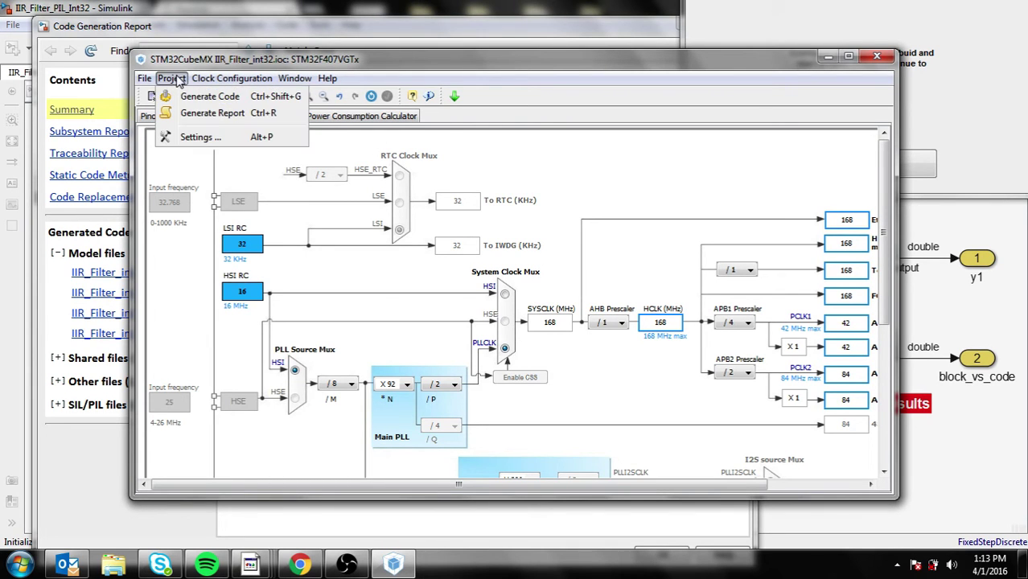
In Project Settings > Code Generator, choose 'Add necessary library files as reference'
click(199, 138)
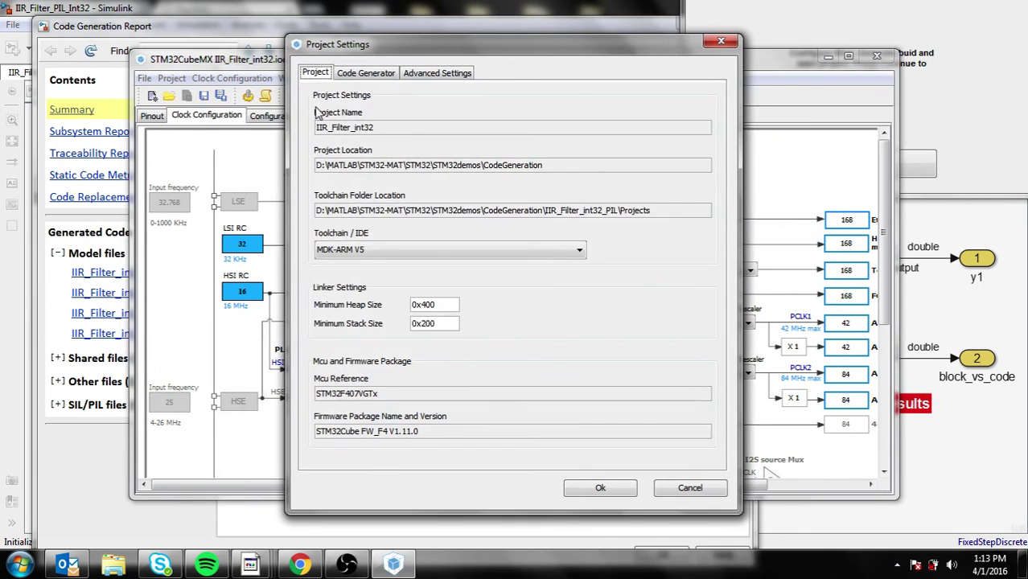
click(377, 73)
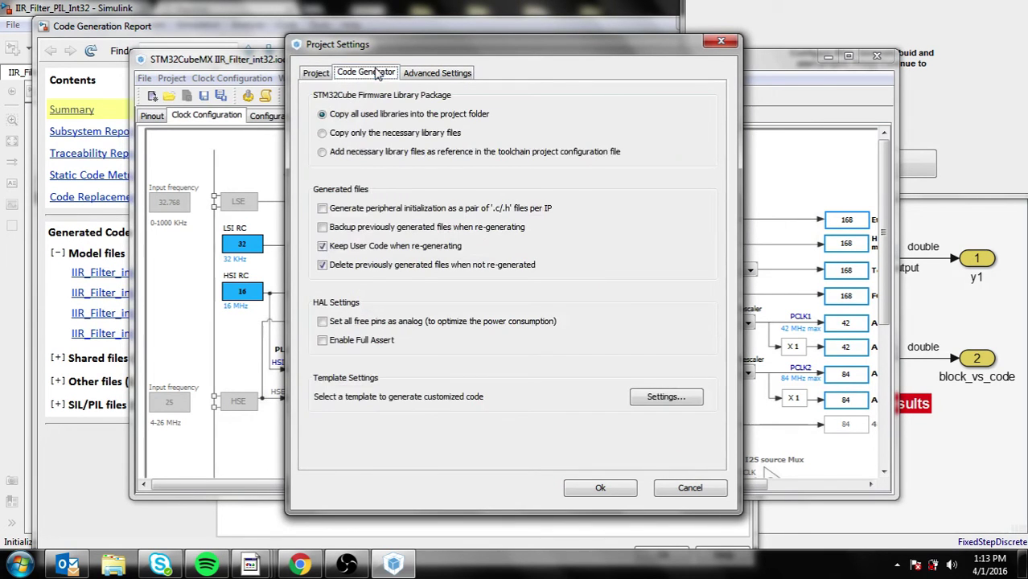
click(346, 156)
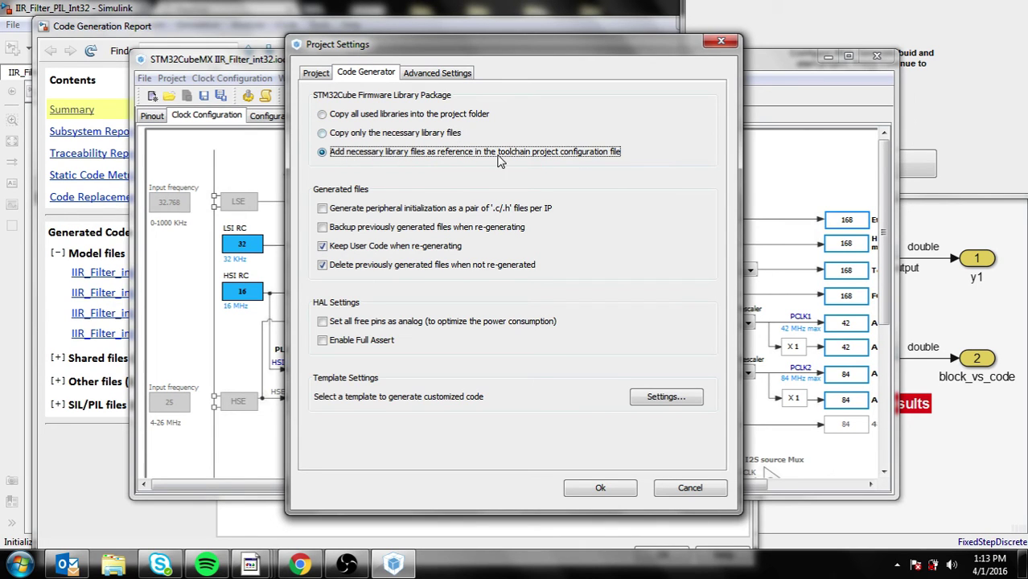
click(600, 488)
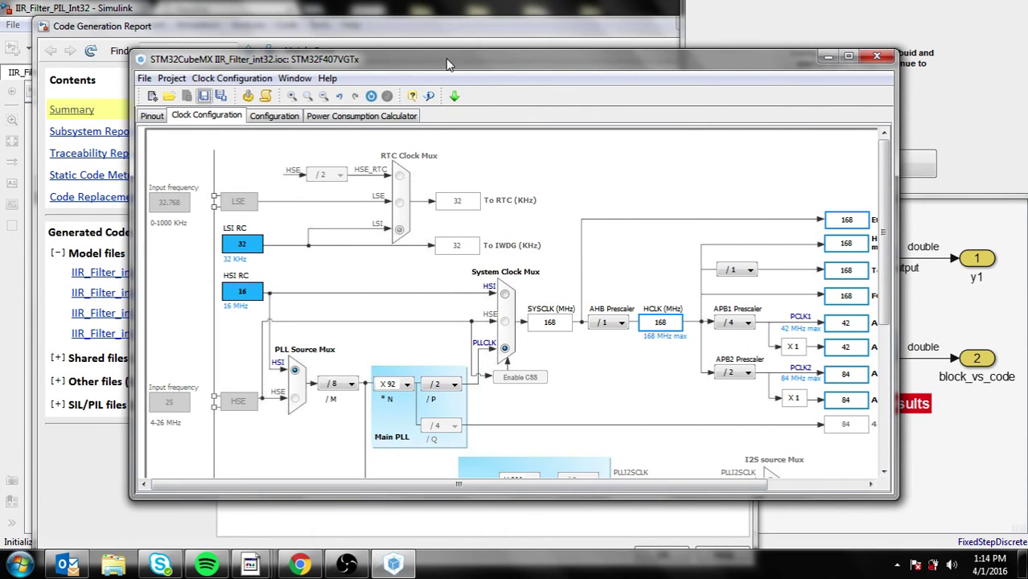
Generate the IIR_Filter_int32 project code and close the success message
click(171, 78)
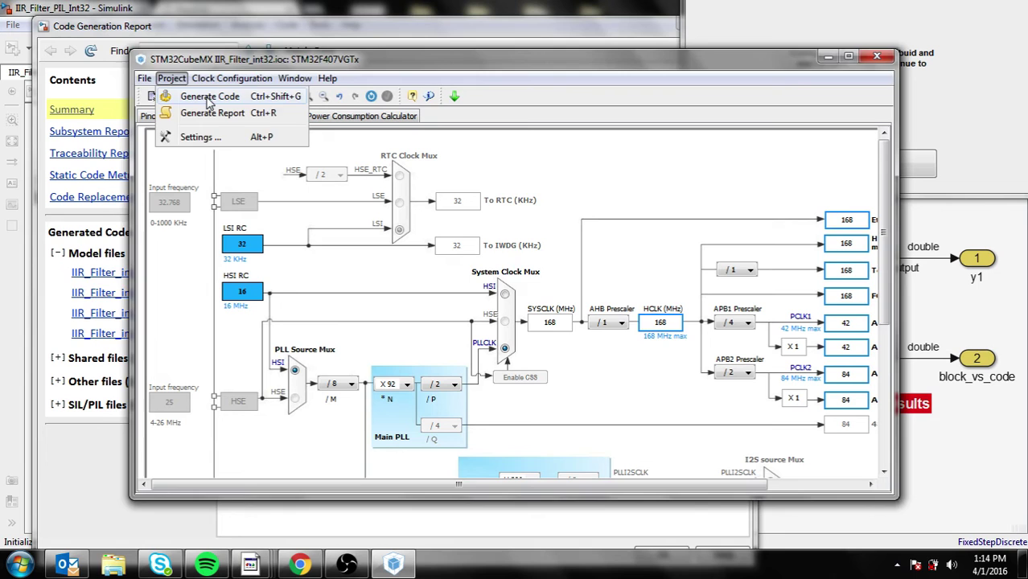
click(207, 95)
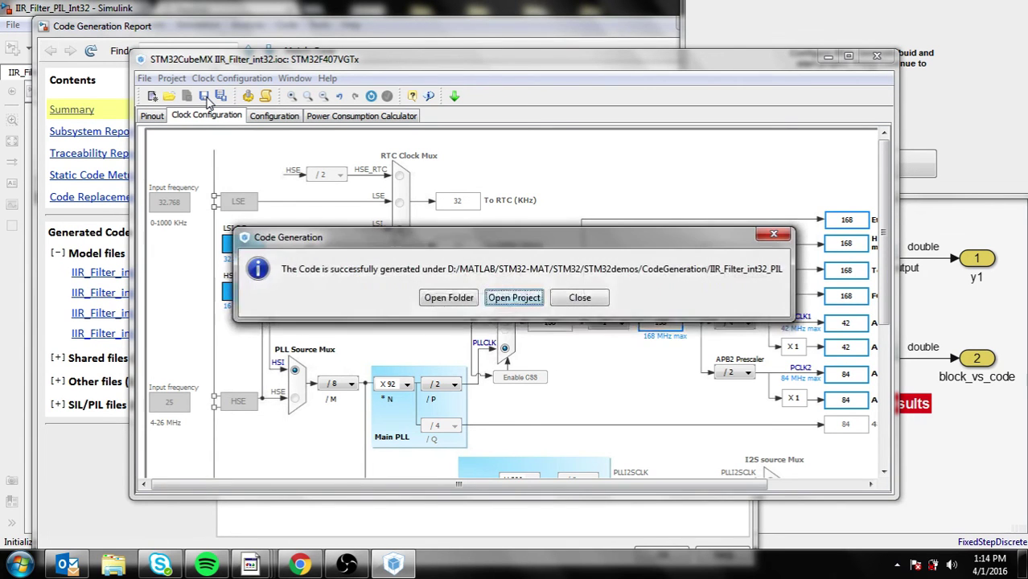
click(450, 296)
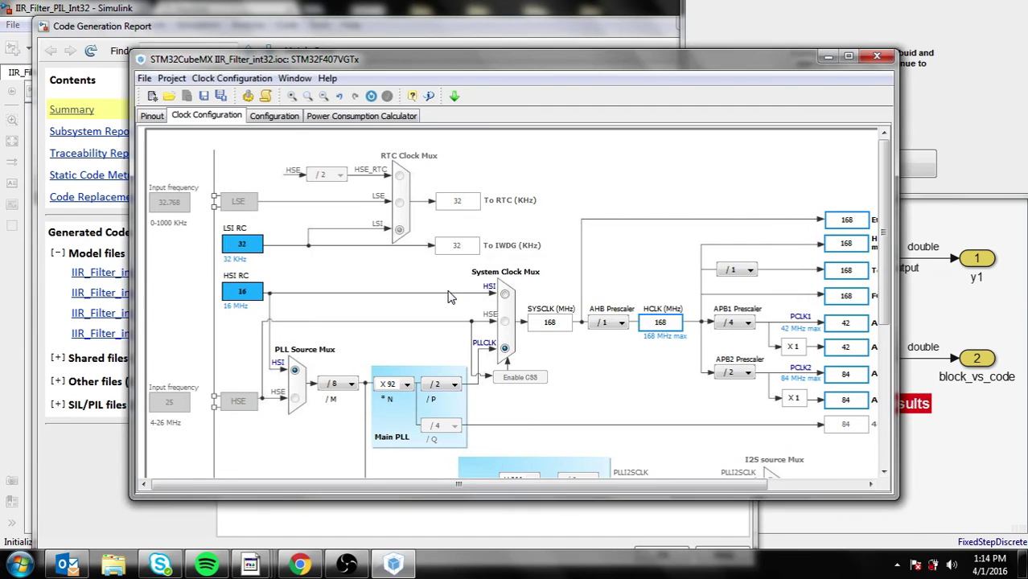
In Explorer, browse the D: drive down to D:\MATLAB\STM32-MAT\STM32\STM32demos
click(115, 563)
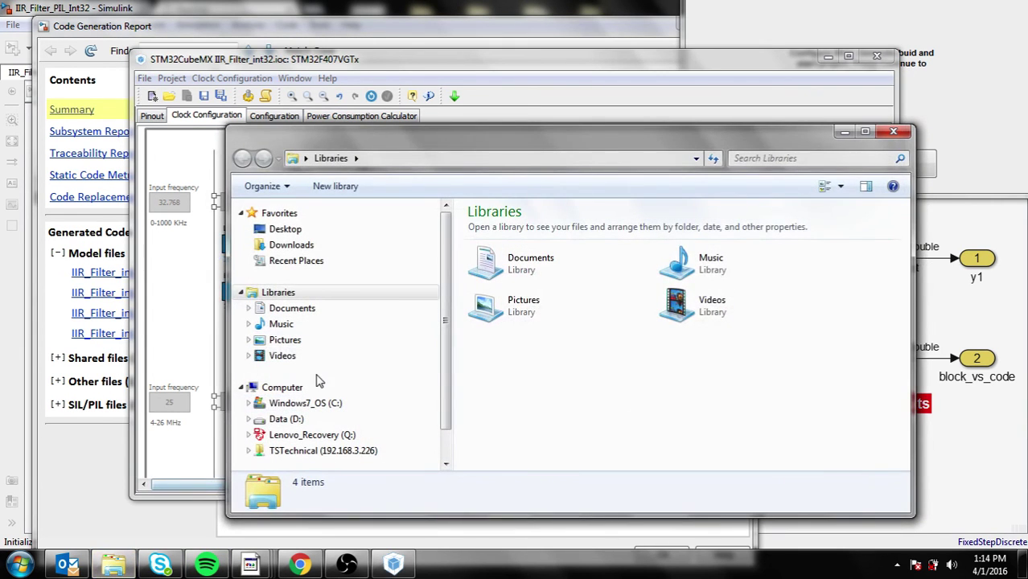
click(320, 420)
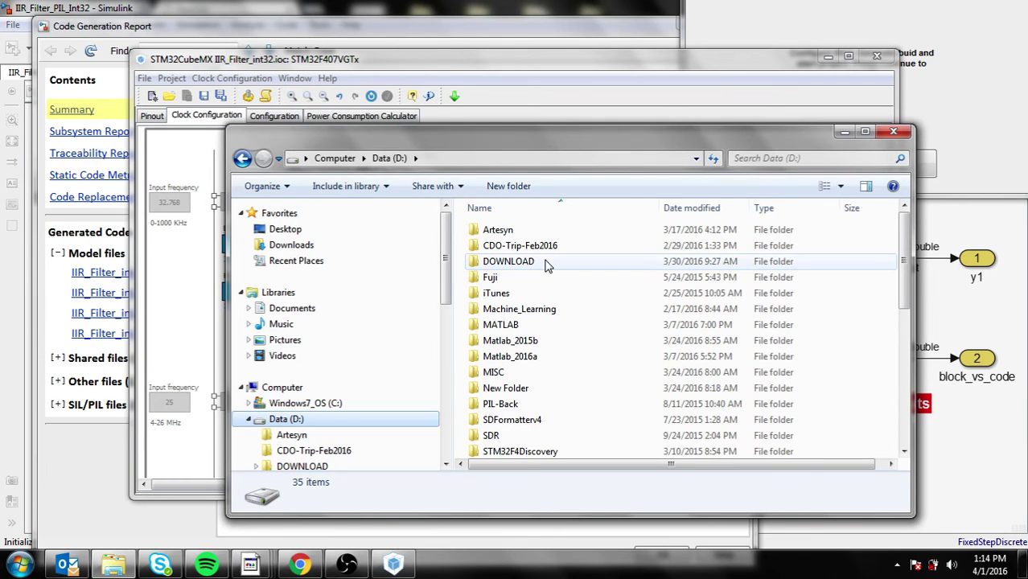
key(Tab)
text(fmatlab_)
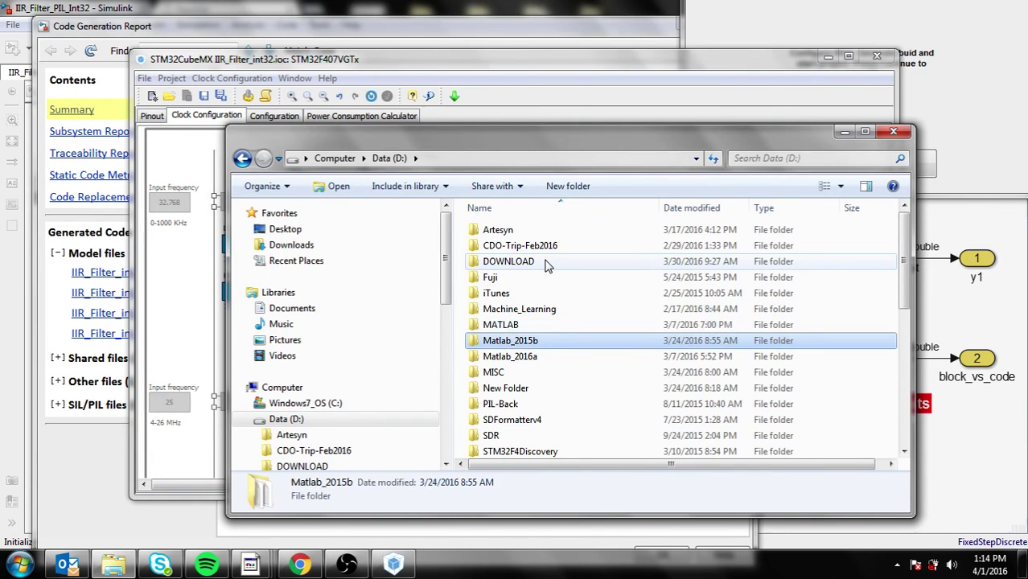
key(Up)
key(Return)
key(Down)
key(Return)
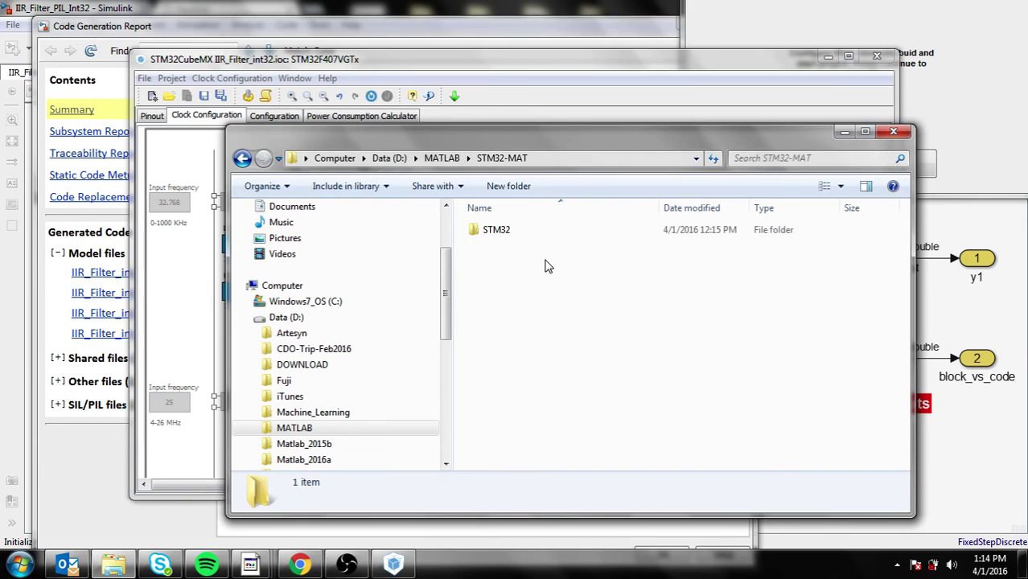
key(Down)
key(Return)
key(Down)
key(Down)
key(Down)
key(Down)
key(Down)
key(Down)
key(Down)
key(Down)
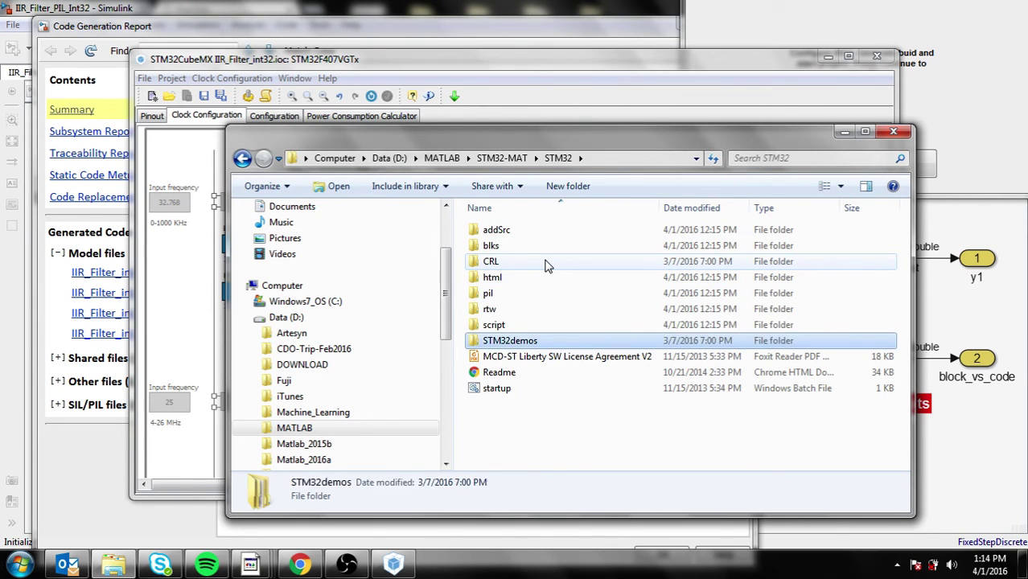
key(Return)
Go into CodeGeneration\IIR_Filter_int32_PIL\Projects\MDK-ARM and select IIR_Filter_int32.uvprojx
key(Down)
key(Down)
key(Up)
key(Return)
key(Down)
key(Down)
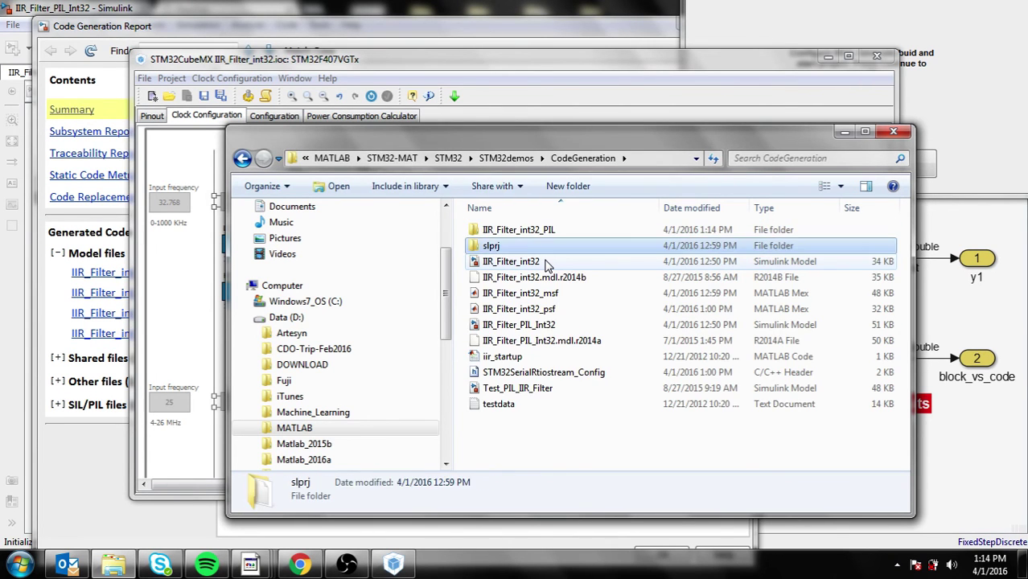
key(Up)
key(Return)
key(Down)
key(Down)
key(Down)
key(Down)
key(Down)
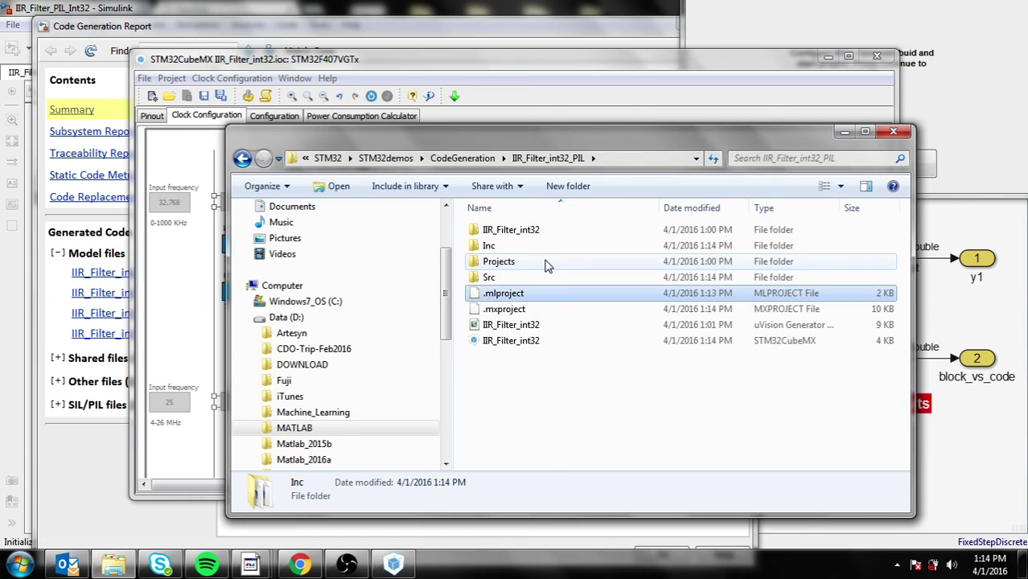
key(Up)
key(Up)
key(Return)
key(Down)
key(Return)
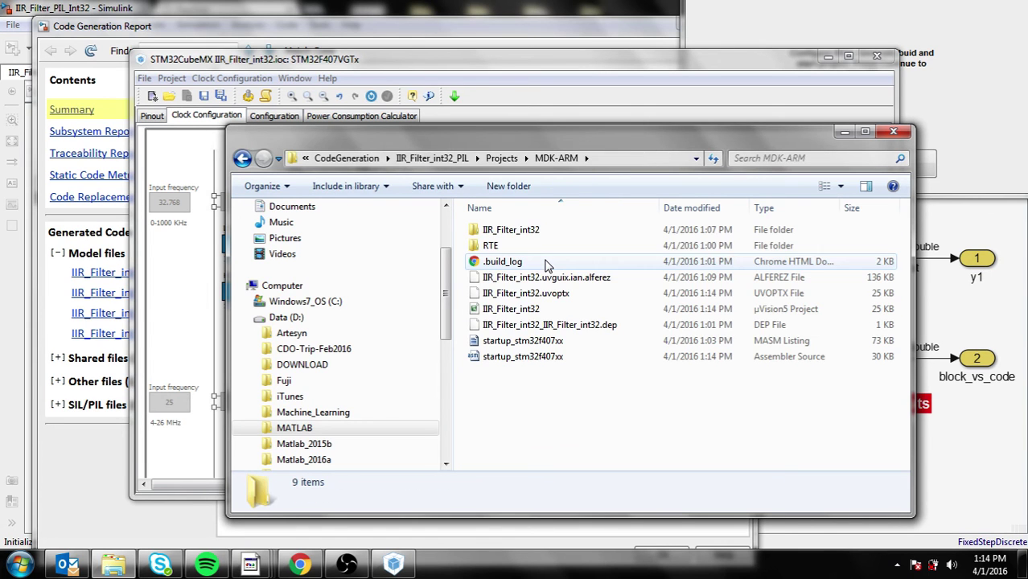
key(Down)
key(Down)
key(Down)
key(Down)
key(Down)
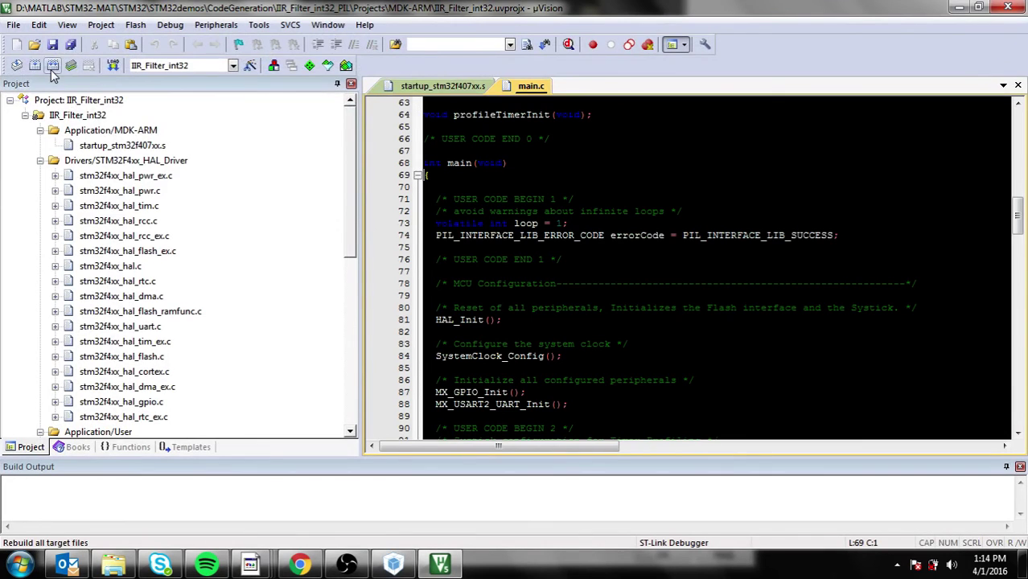
Rebuild IIR_Filter_int32 with 0 errors and start the debug session, dismissing the Evaluation Mode notice
click(51, 67)
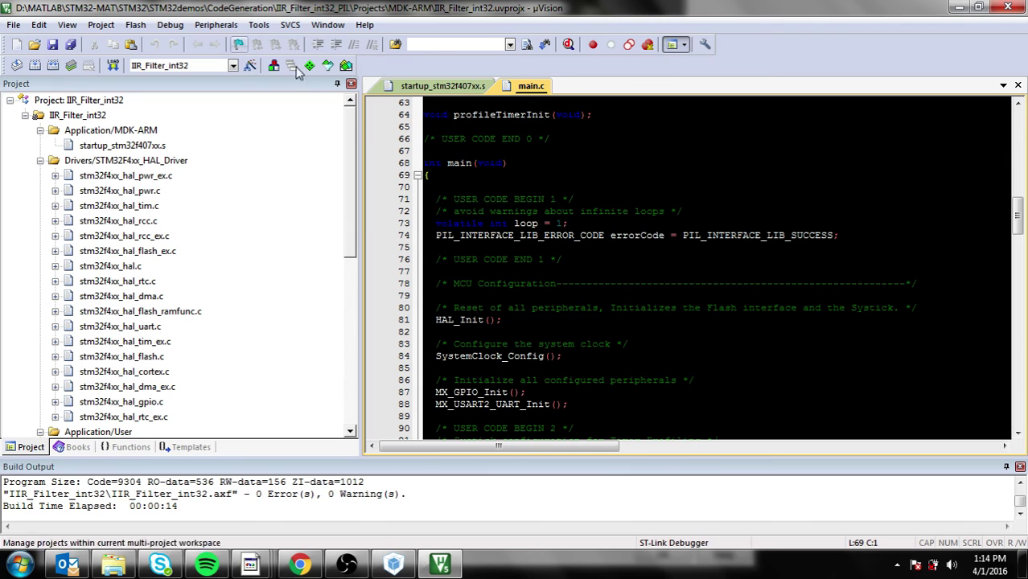
click(567, 46)
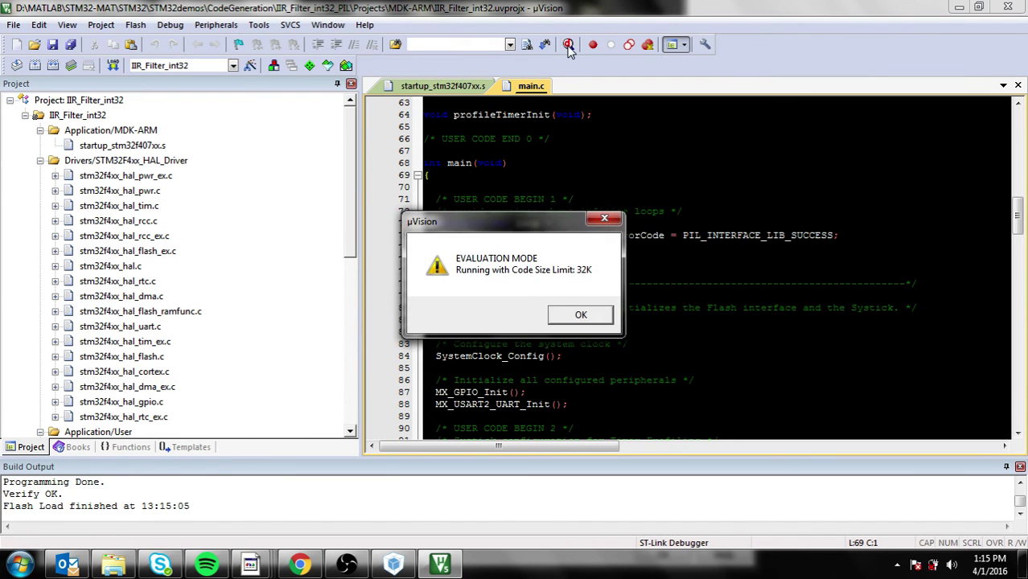
click(582, 314)
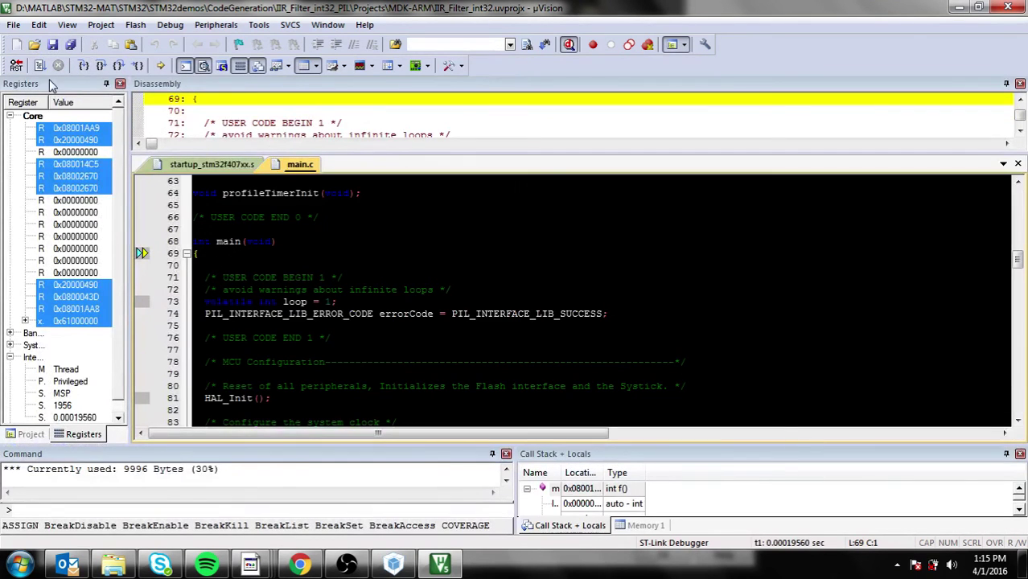
Run the program on the board from the debugger and confirm Continue in MATLAB's 'PIL start' prompt
click(41, 69)
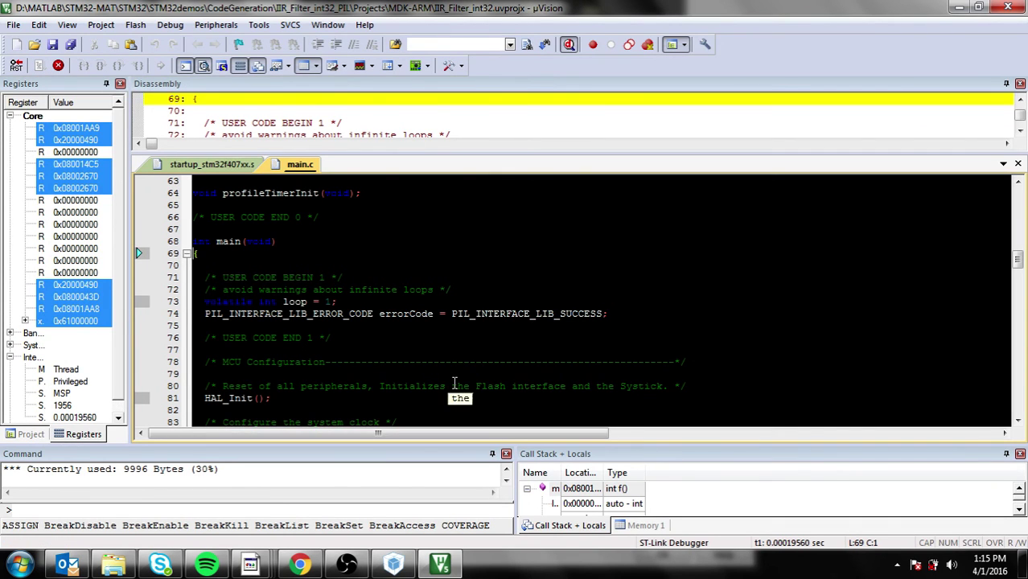
mouse_move(250, 563)
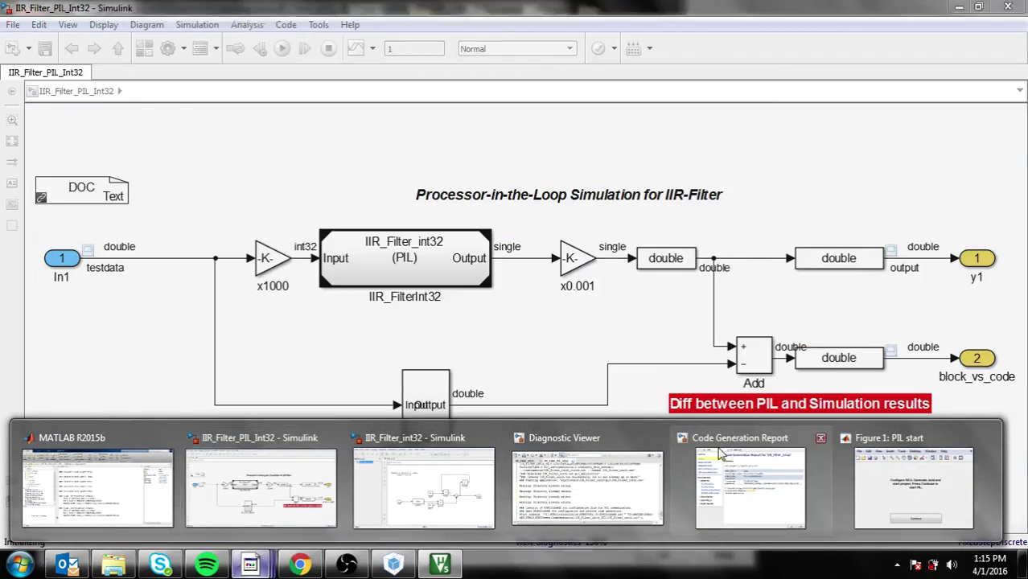
click(913, 486)
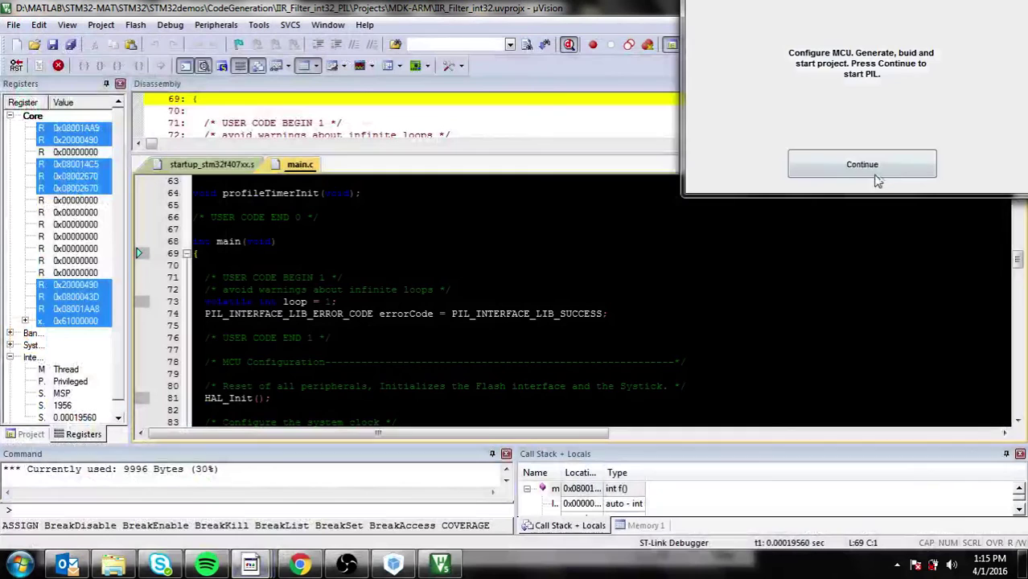
click(885, 173)
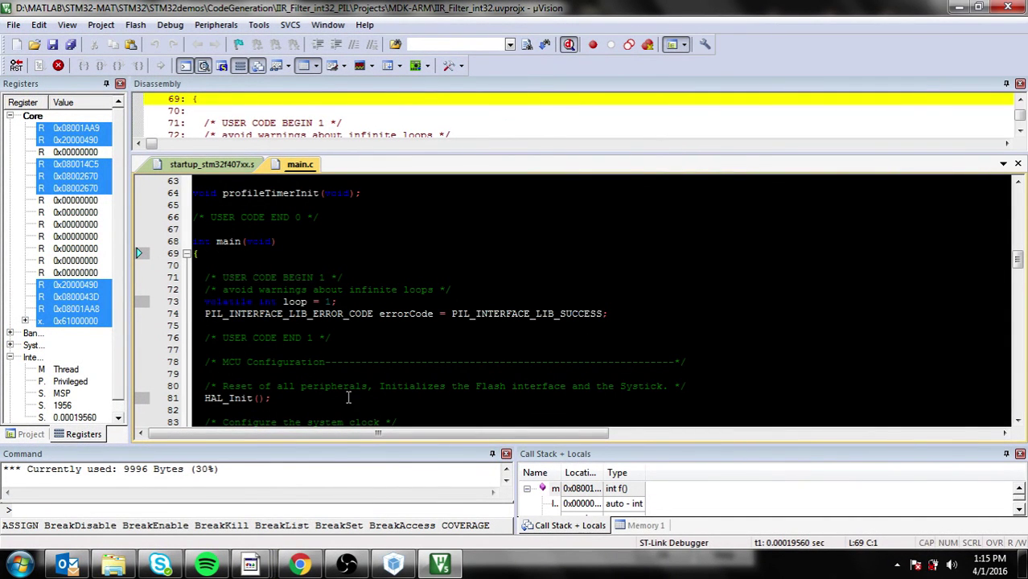
mouse_move(257, 567)
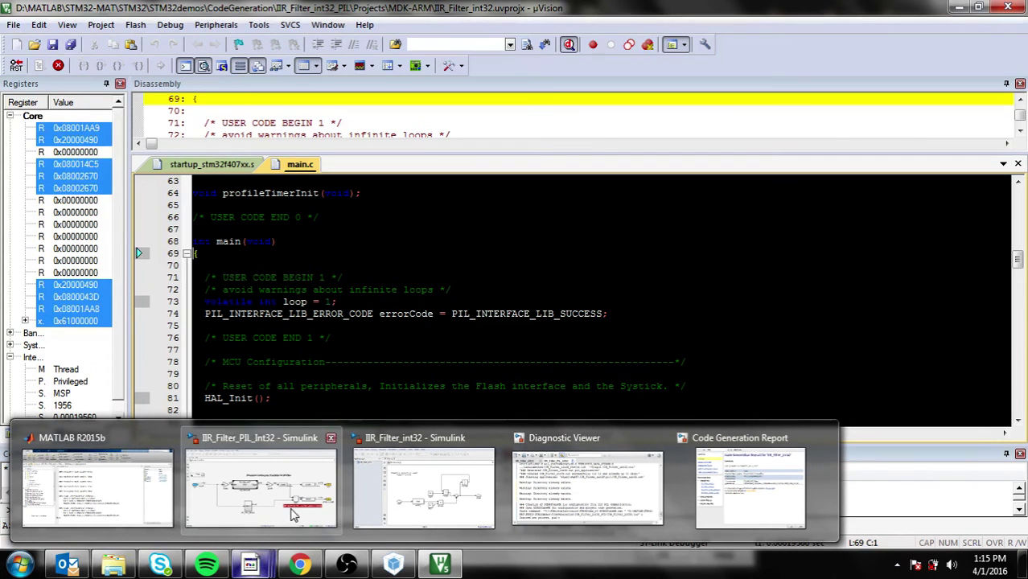
Bring up the IIR_Filter_PIL_Int32 model and open its output viewer scope showing testdata, output and difference
click(293, 512)
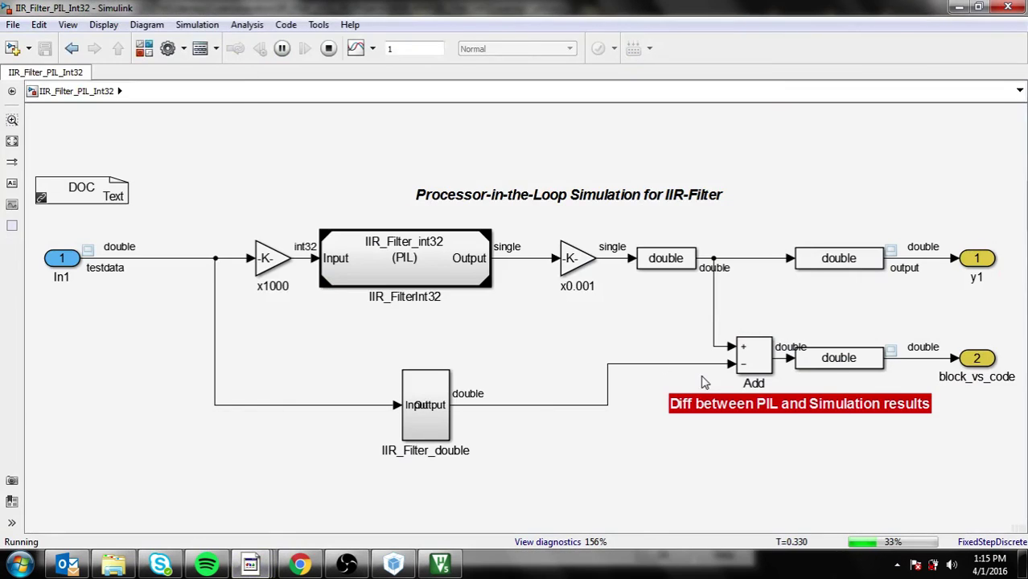
double_click(890, 252)
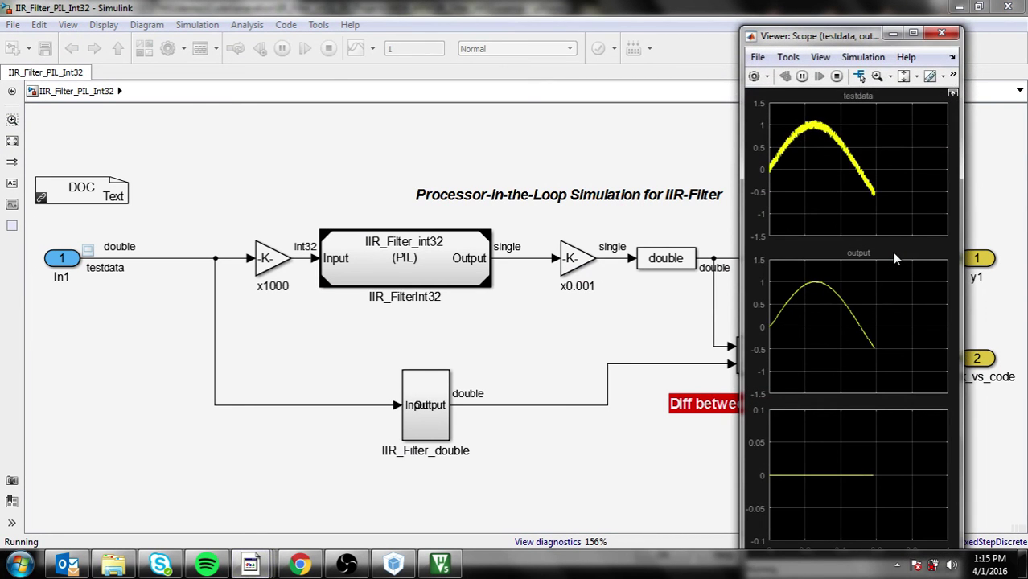